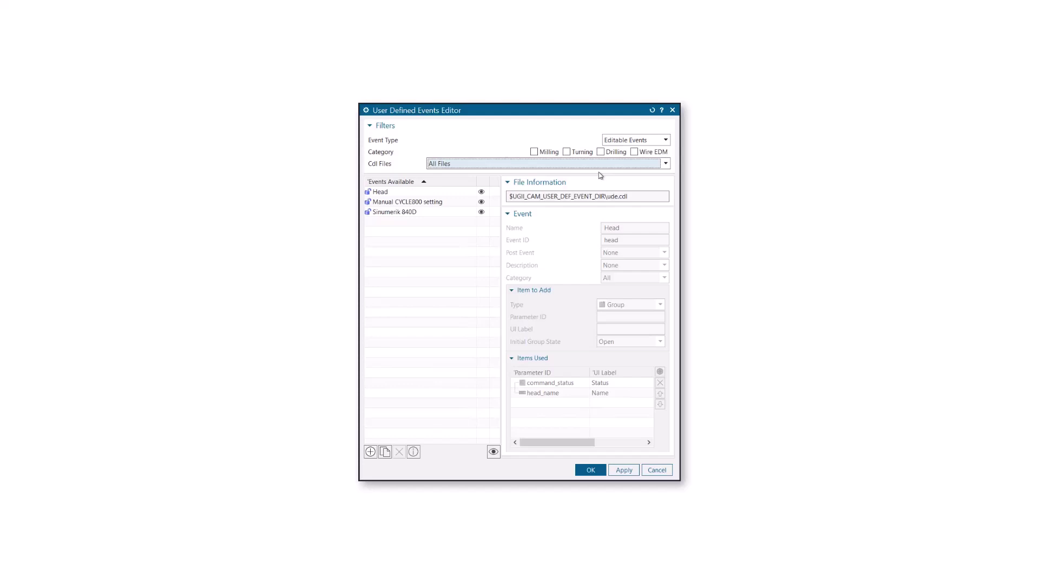
Step: Select the Head event and bring up its context options
click(484, 193)
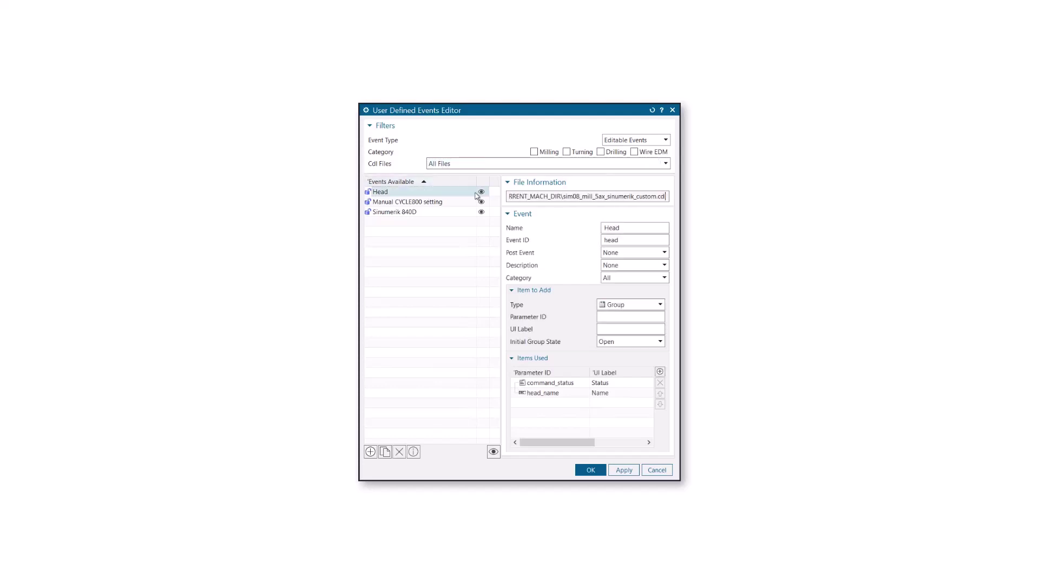
right_click(483, 194)
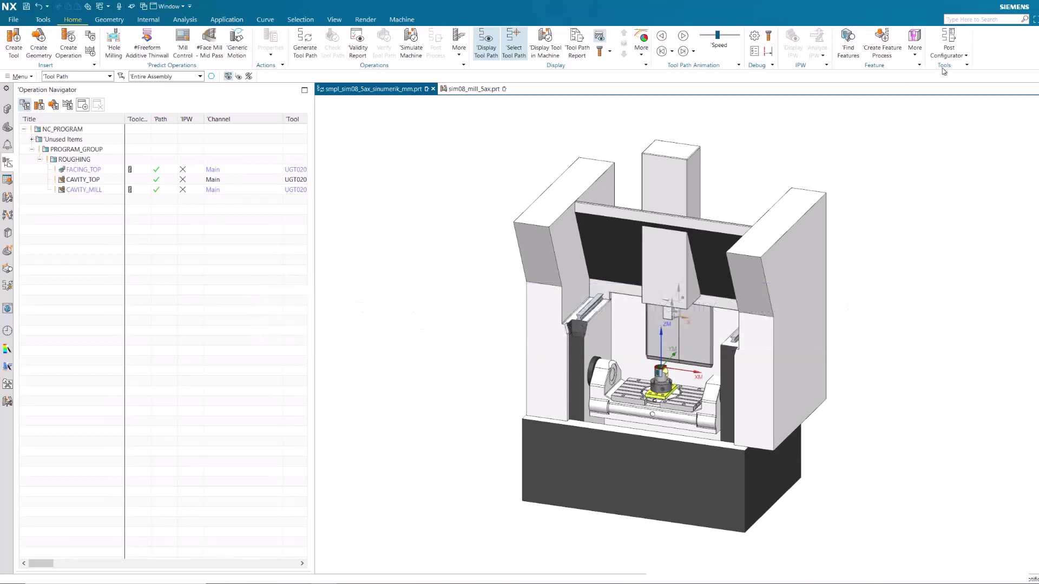
Step: Reopen the User Defined Events Editor via Post Configurator for the 5-Ax_Mill_Vertical_AC-Table_PC postprocessor
click(950, 38)
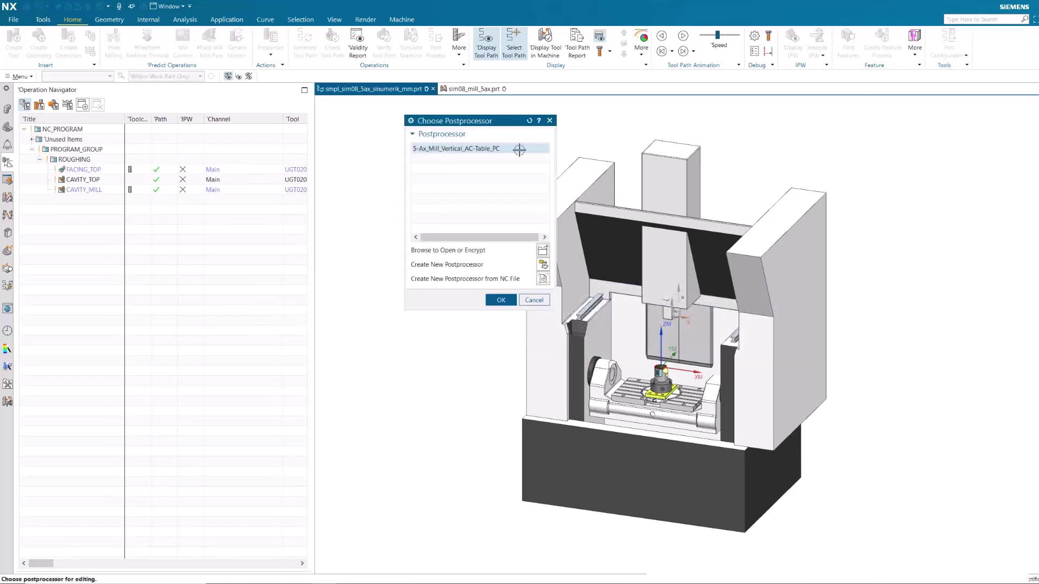
click(501, 300)
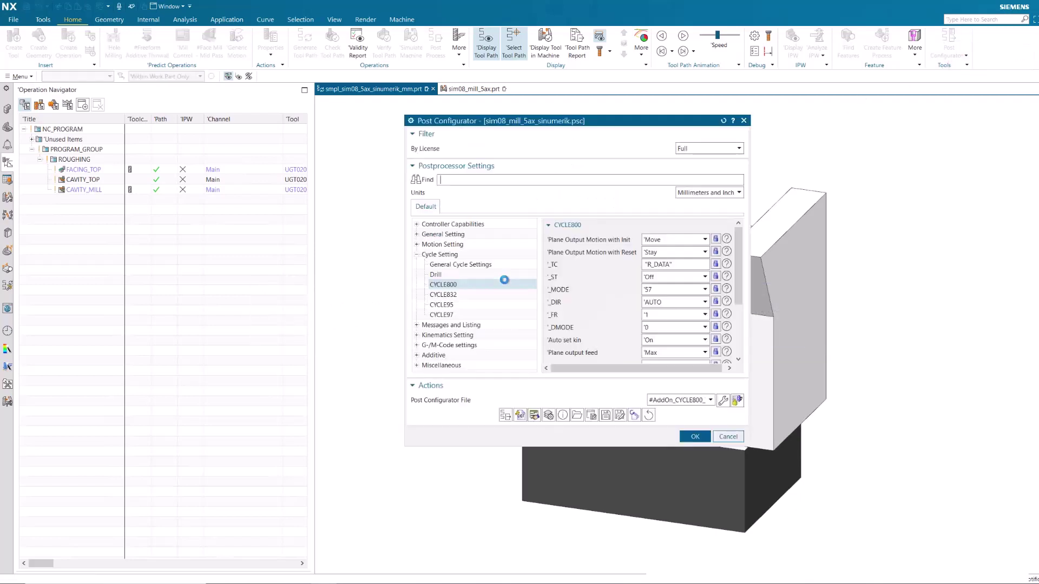
click(534, 416)
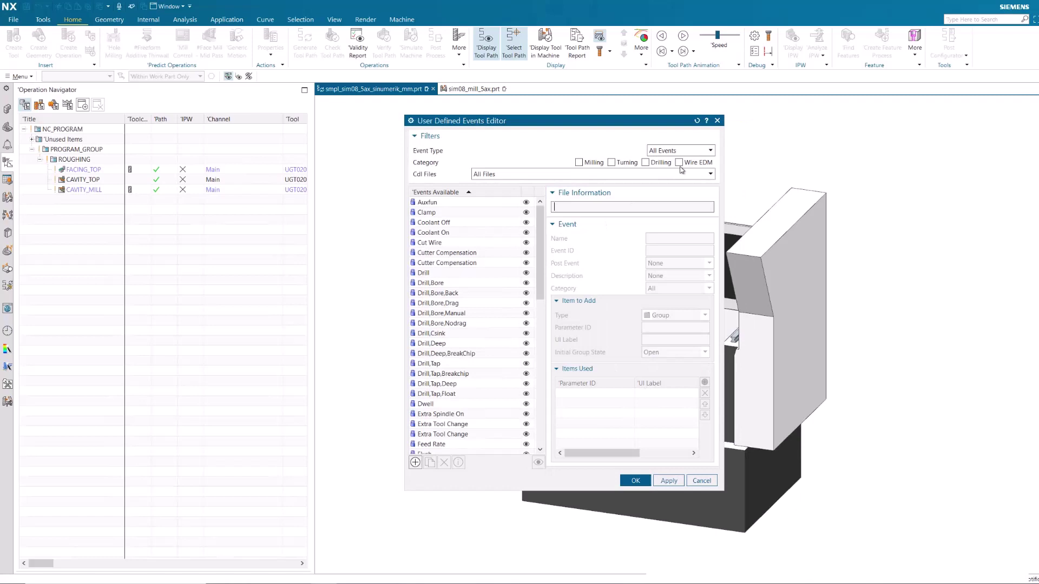
Step: Switch Event Type to Editable Events, then back to All Events
click(688, 152)
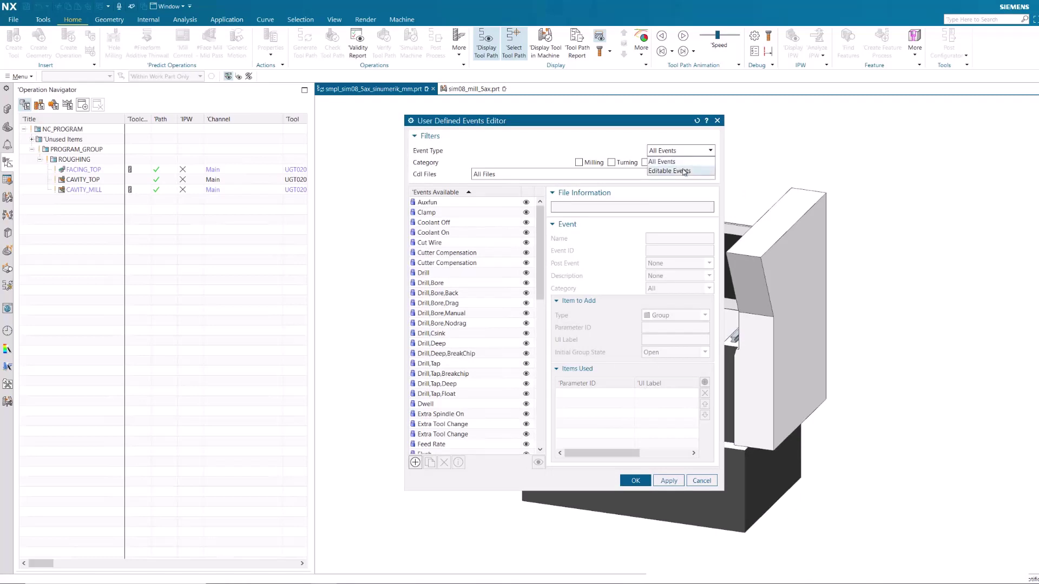
click(685, 171)
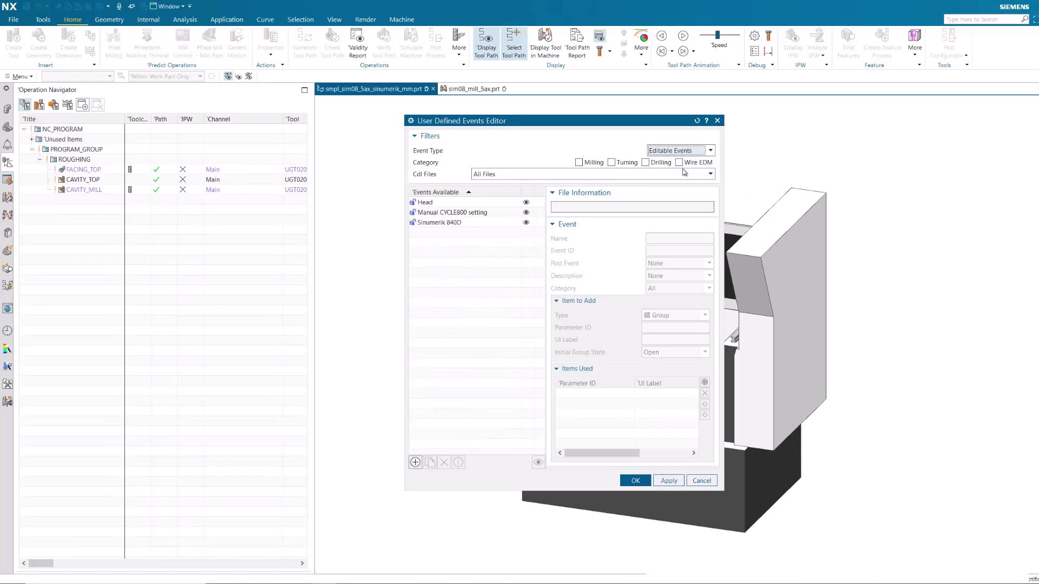
click(683, 154)
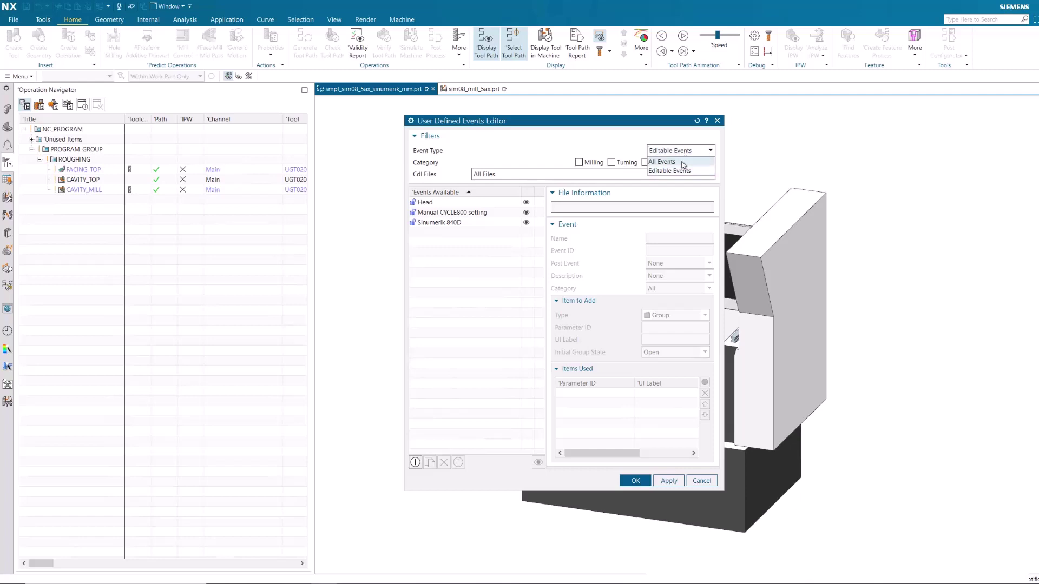
click(684, 163)
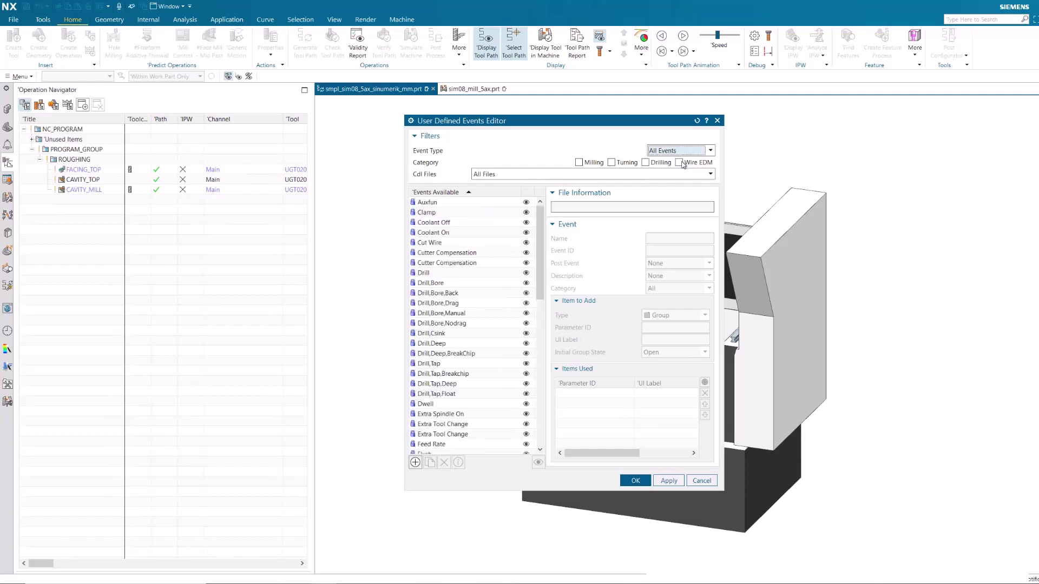
Step: Try the ude.cdl, Cycle800 Turning and all-files Cdl Files entries, ending on ude.cdl
click(711, 175)
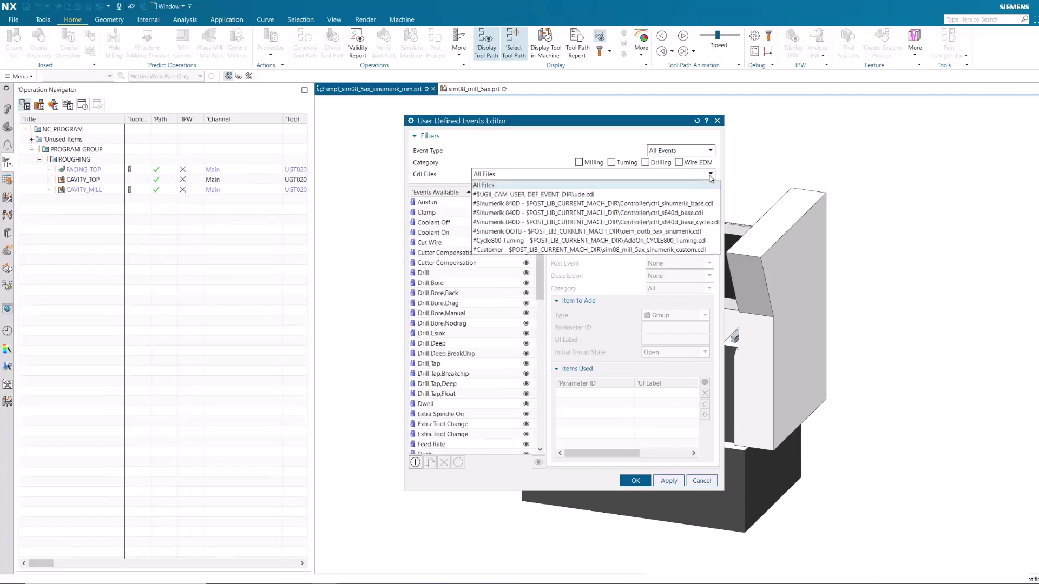
click(682, 195)
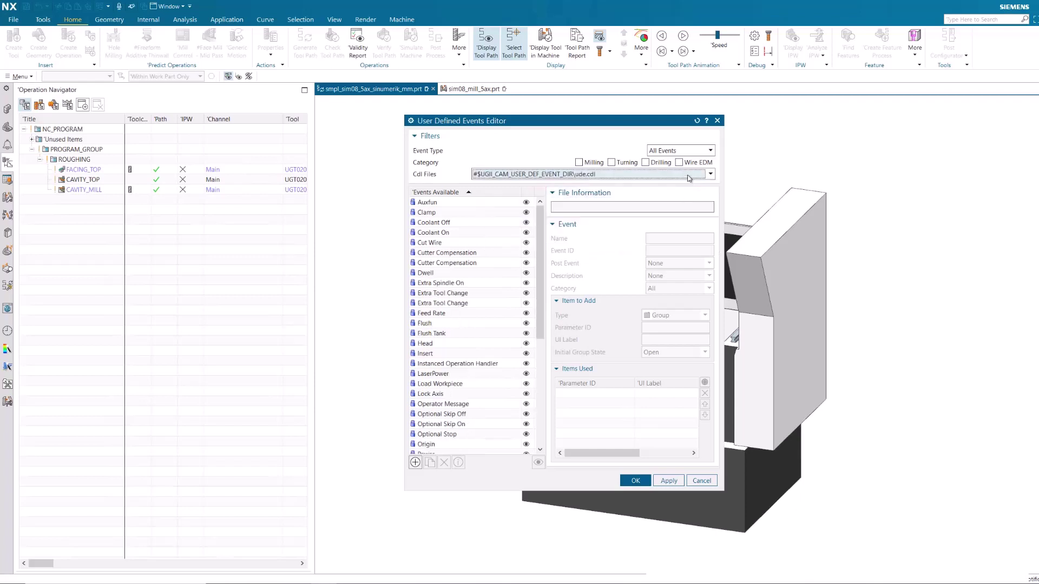
click(688, 174)
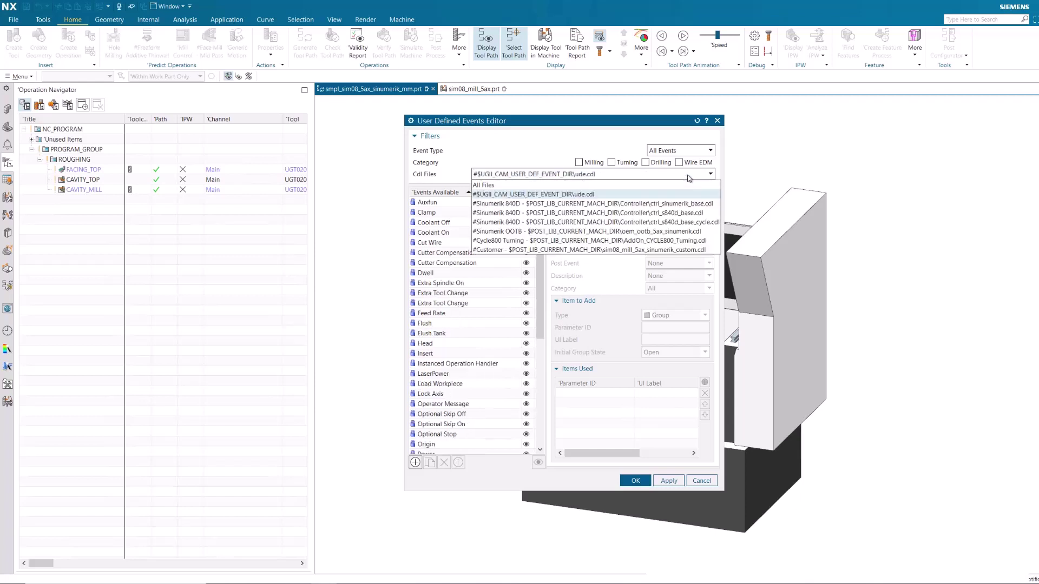
click(666, 240)
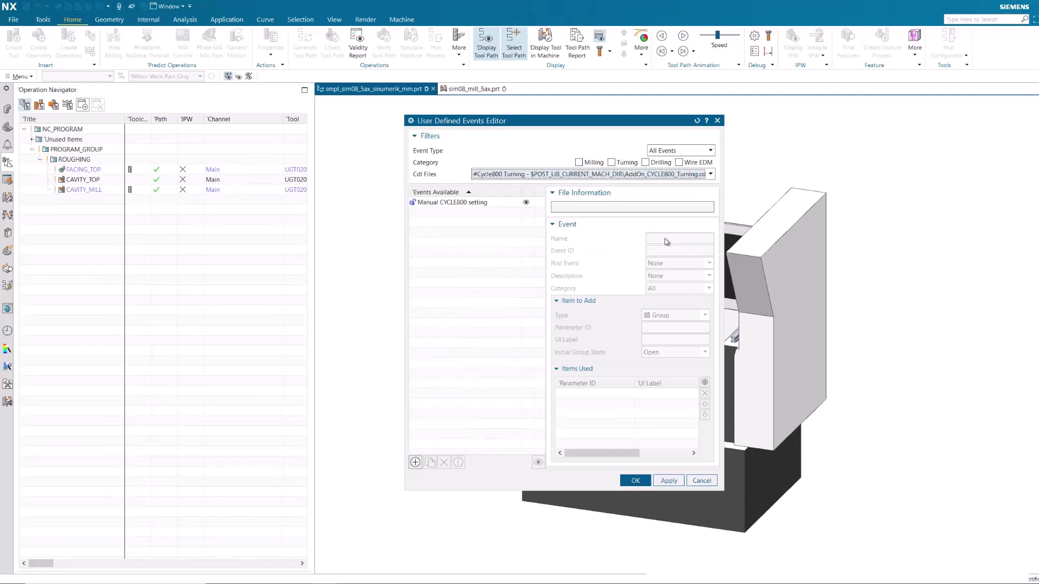
click(692, 175)
click(679, 187)
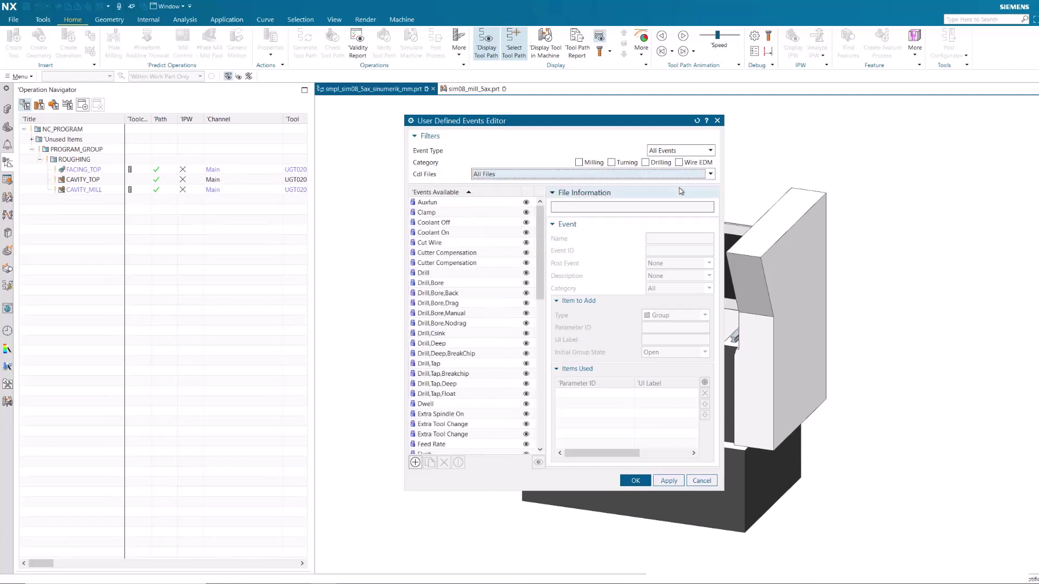
click(710, 174)
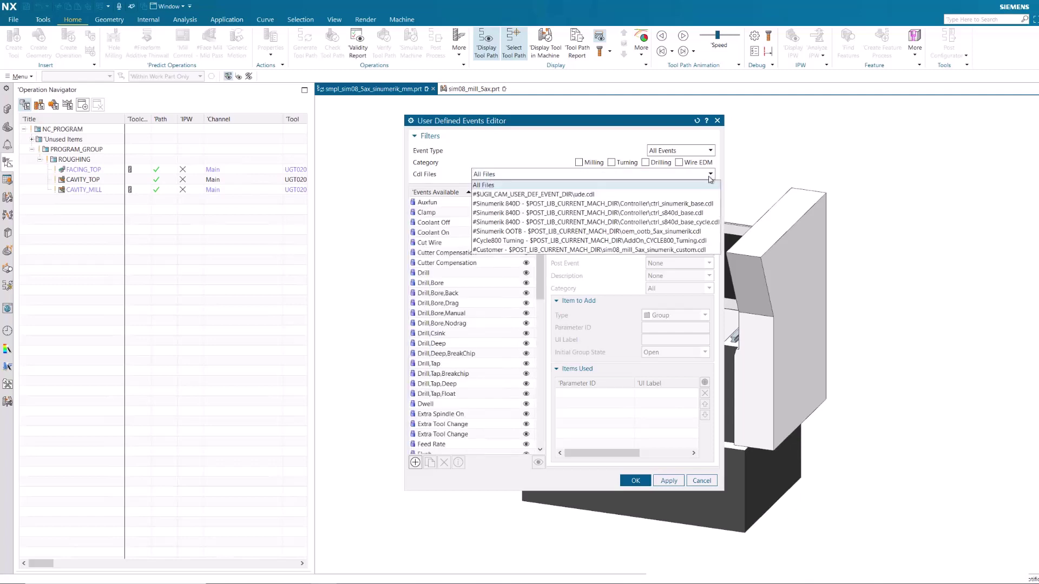
click(645, 195)
Step: Select the ude.cdl Head event, inspect its context menu, then dismiss it
click(485, 344)
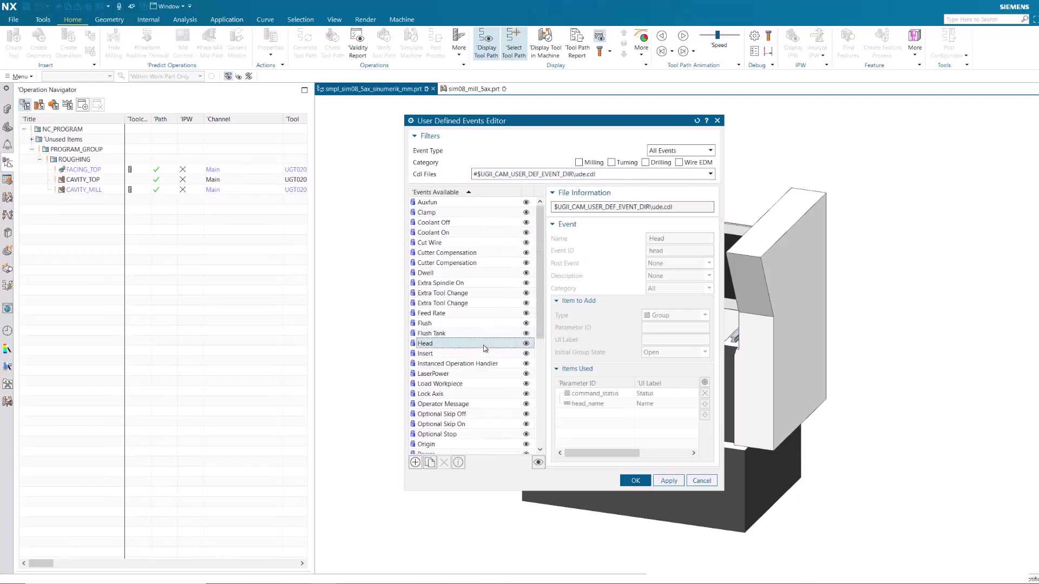
right_click(484, 348)
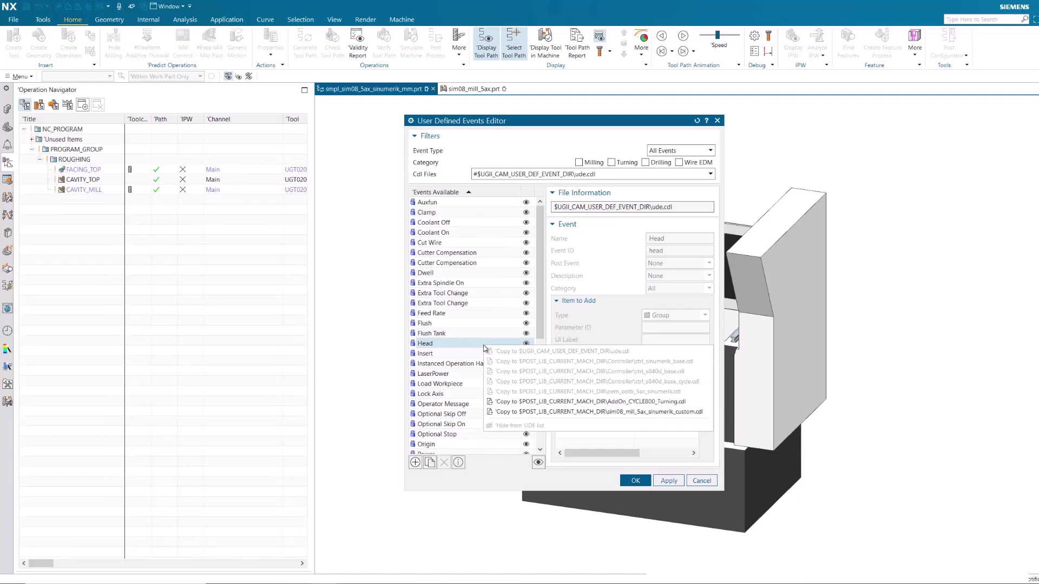
click(648, 412)
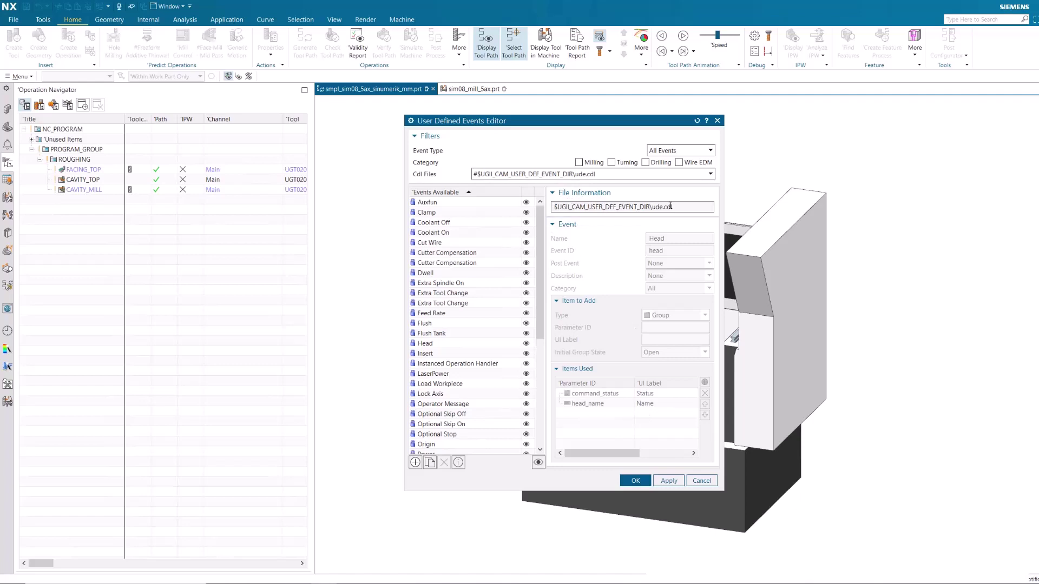
Step: Filter the events list to Editable Events from all cdl files
click(673, 151)
click(673, 171)
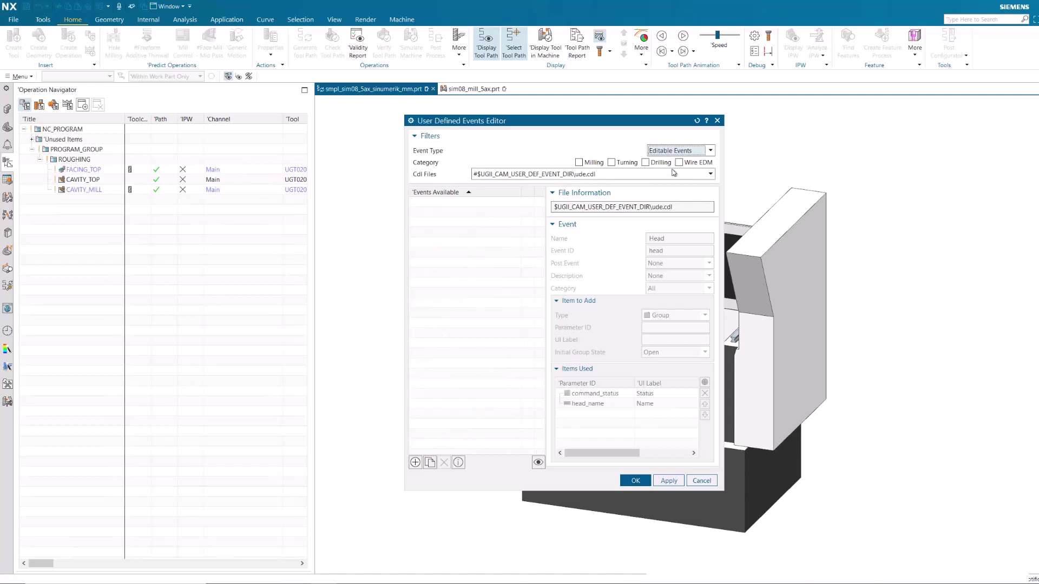
click(672, 174)
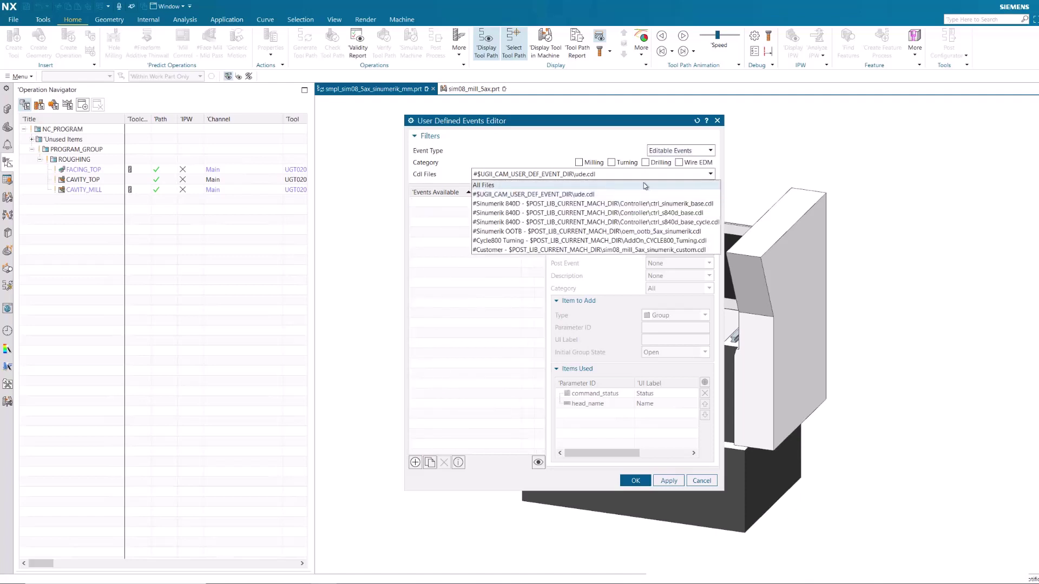
click(644, 183)
Step: Hide the Head event from the UDE list and acknowledge the warning
click(469, 202)
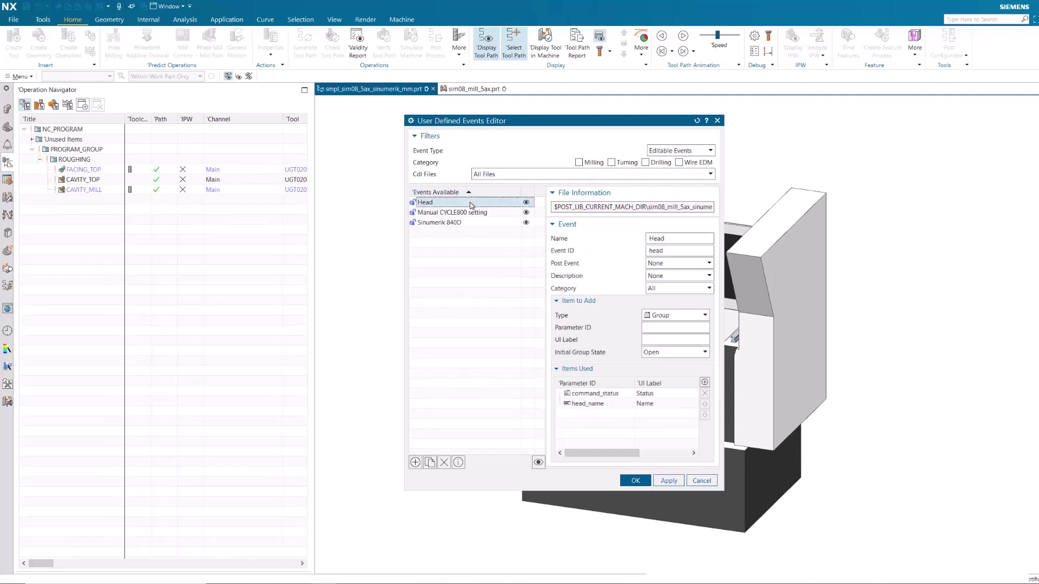
right_click(529, 204)
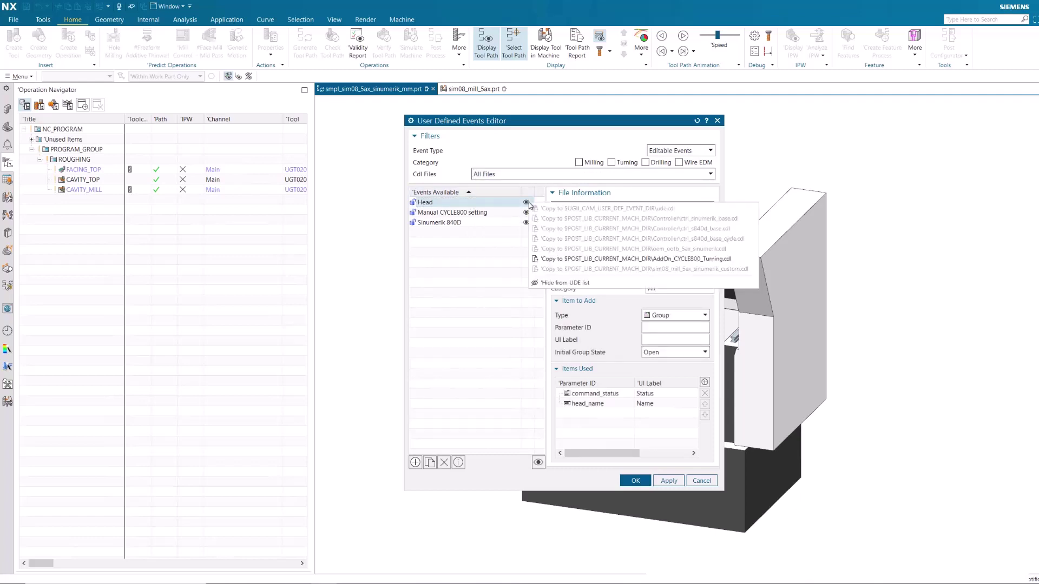
click(562, 283)
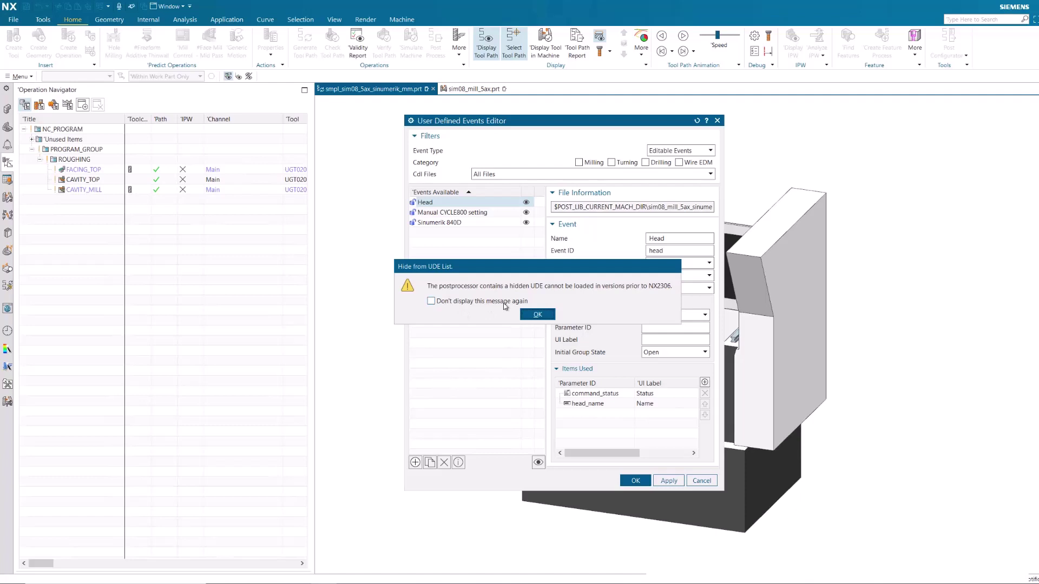
click(535, 315)
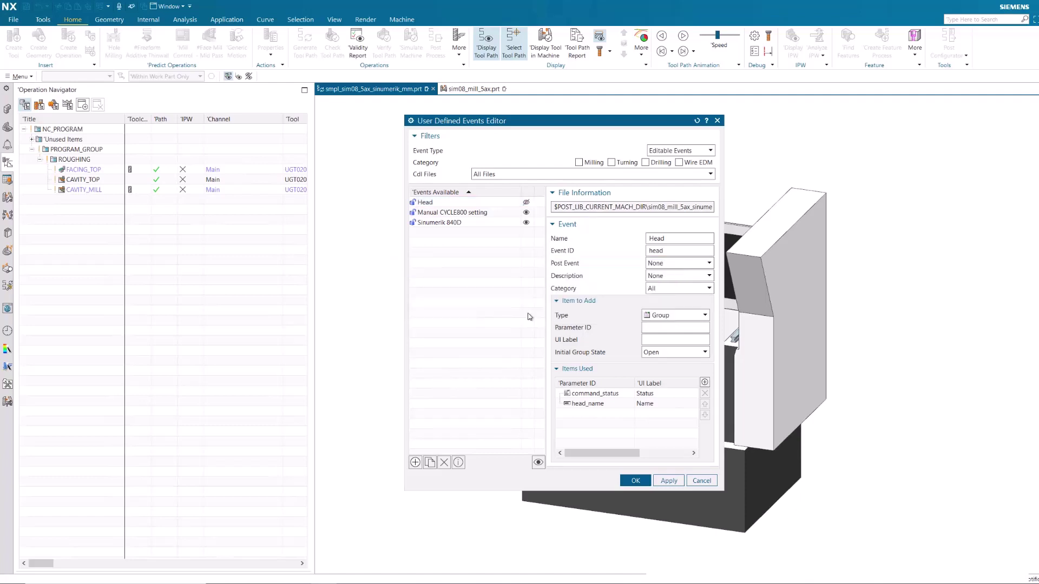
Step: Confirm the events editor and Post Configurator, then reapply File > Preferences > Manufacturing
click(637, 480)
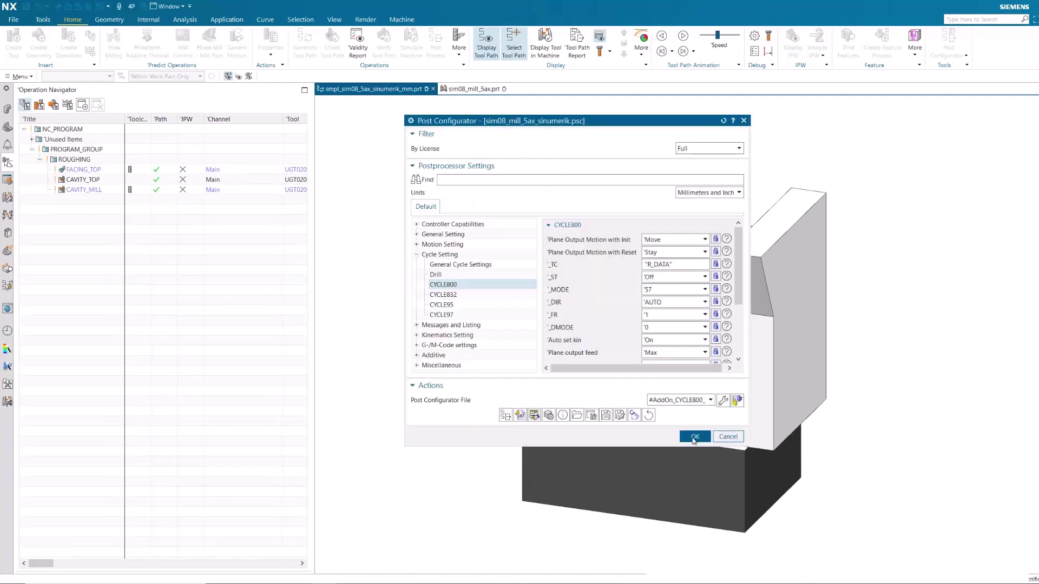
click(694, 437)
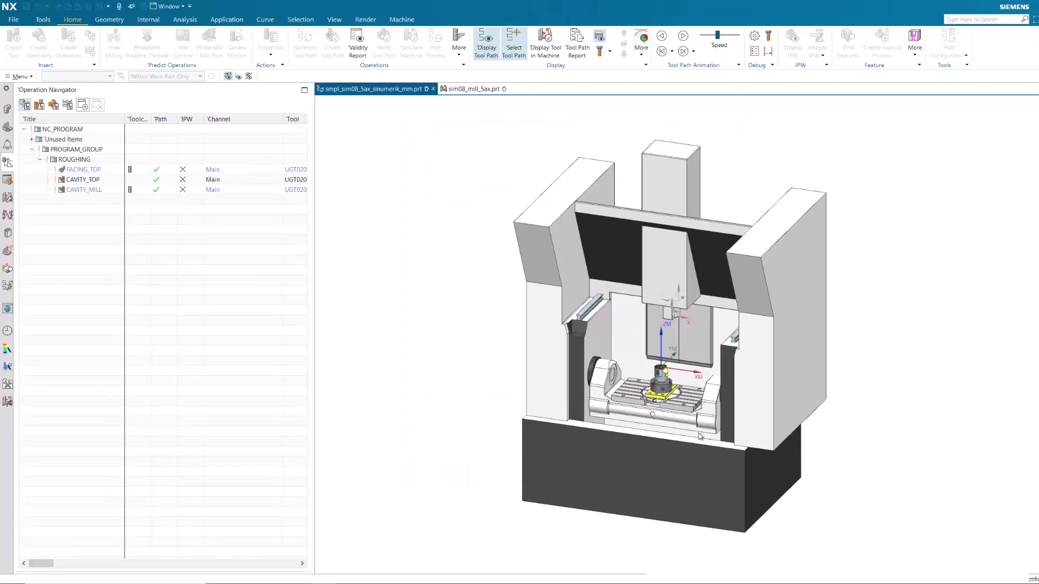
click(14, 20)
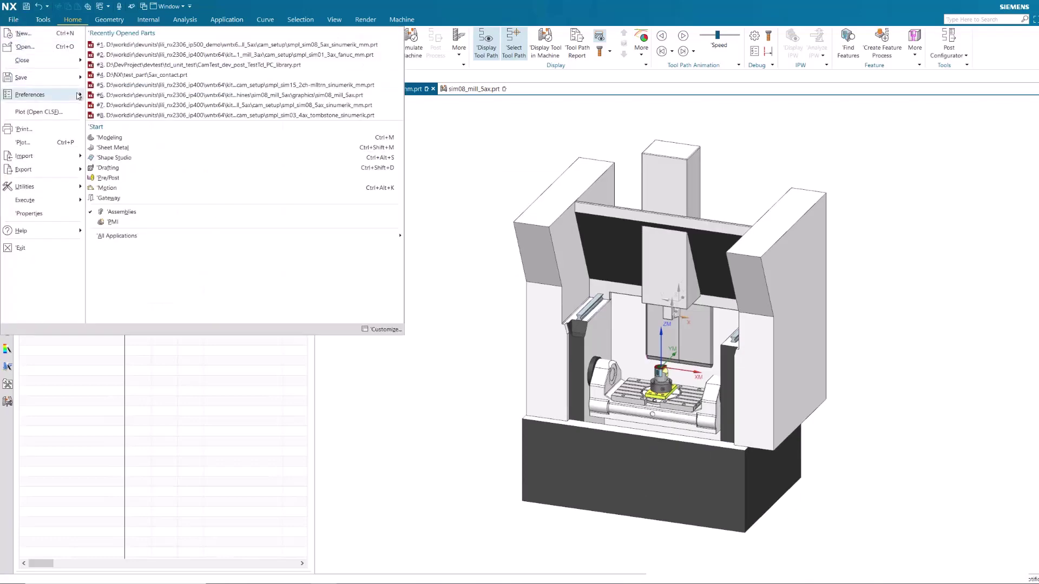
mouse_move(78, 96)
click(265, 41)
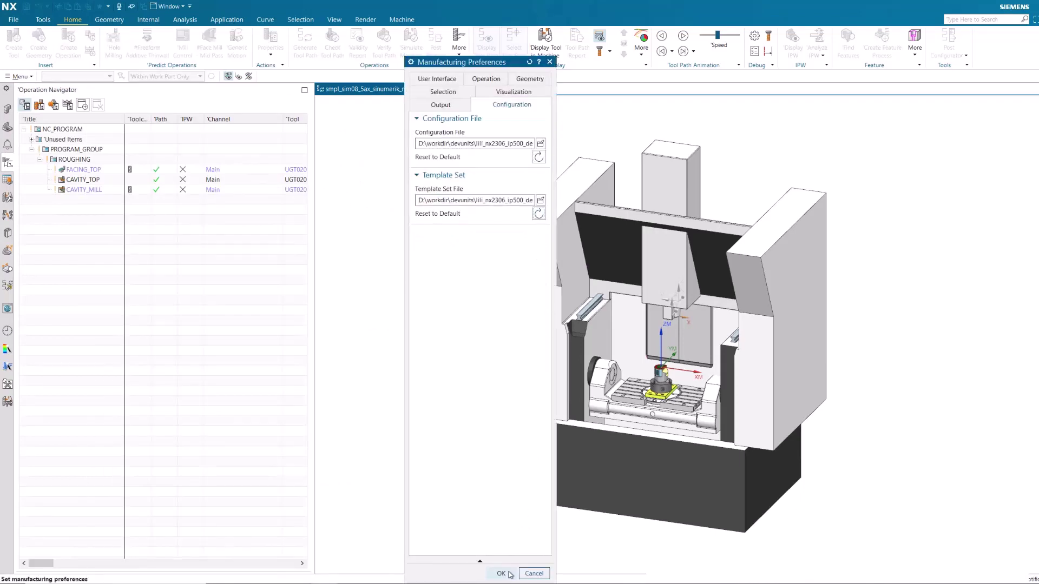
click(501, 574)
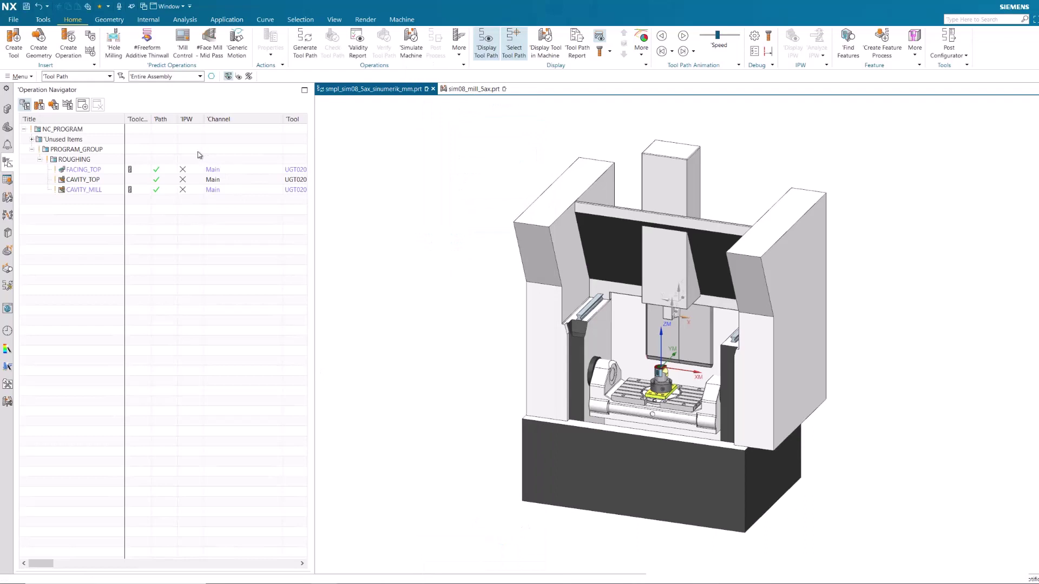
click(199, 151)
right_click(199, 152)
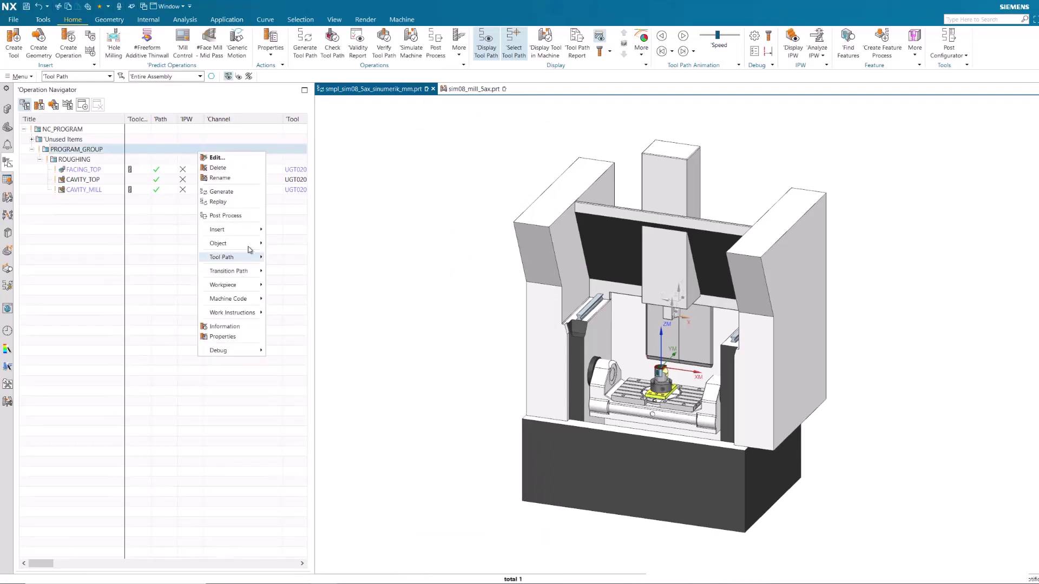
mouse_move(251, 248)
click(292, 380)
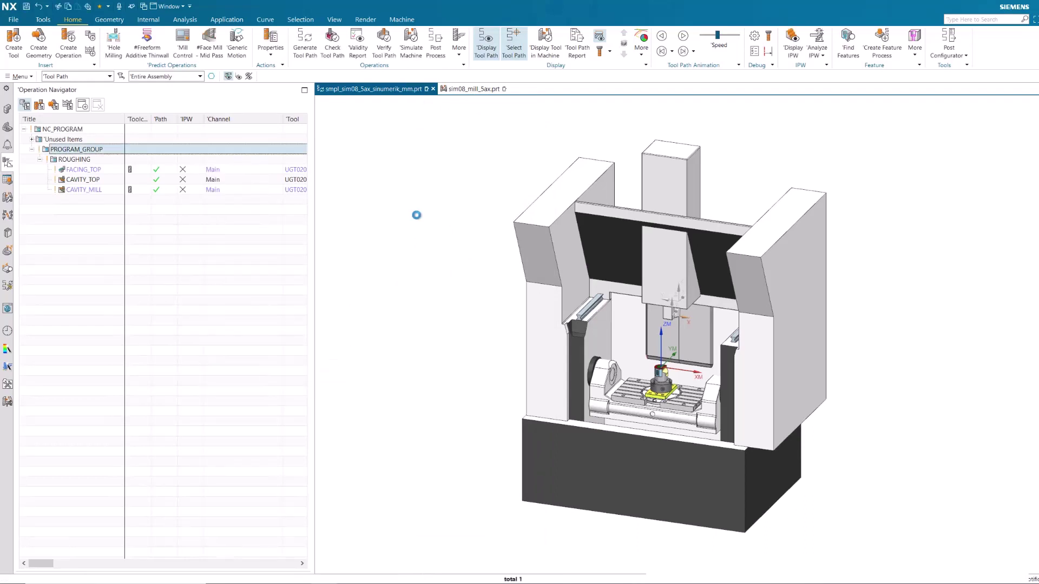
click(530, 88)
text(he)
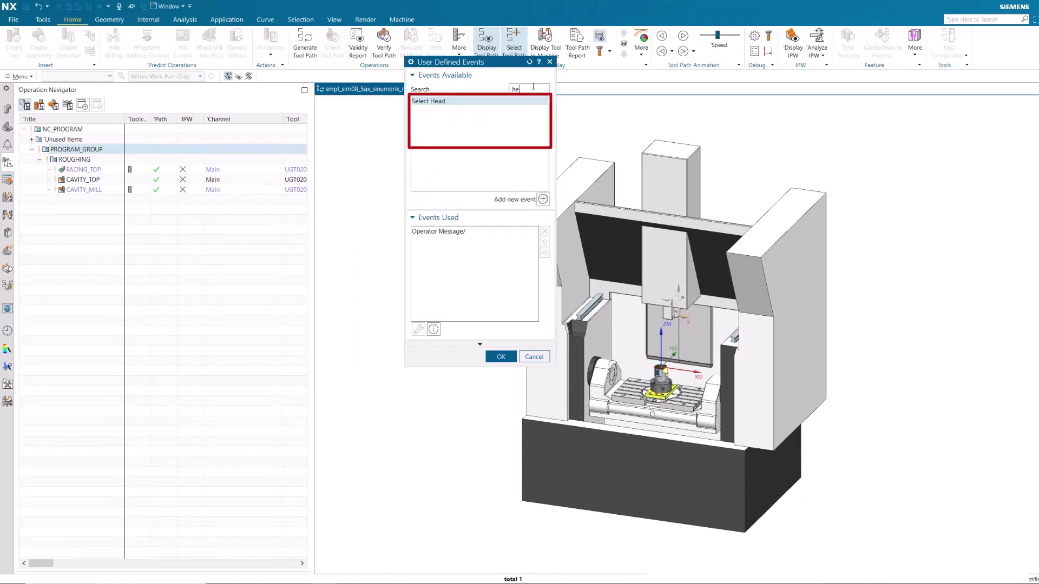
click(535, 358)
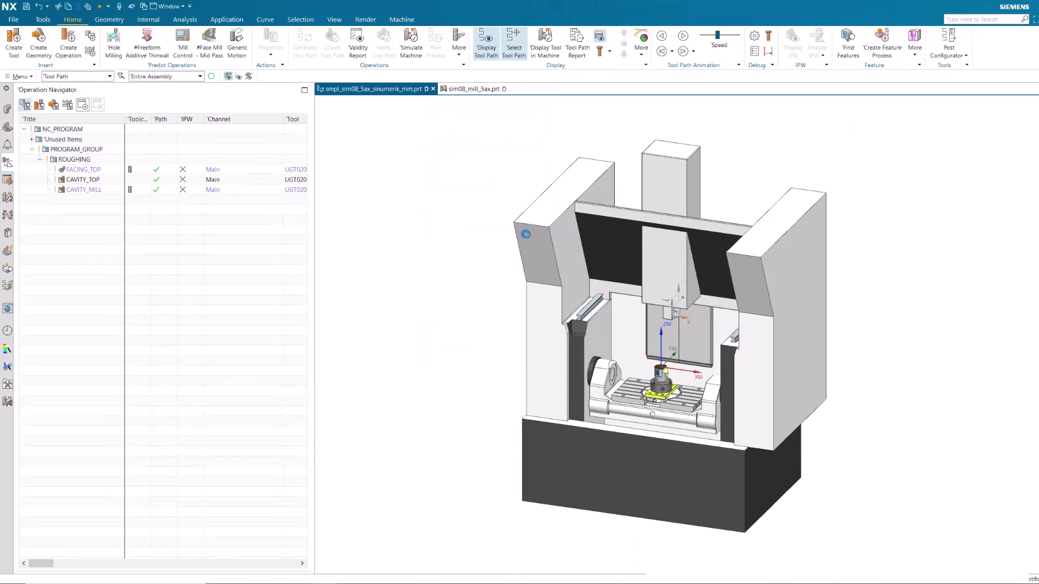
Step: Open the User Defined Events Editor for the postprocessor, filtered to Editable Events
click(504, 243)
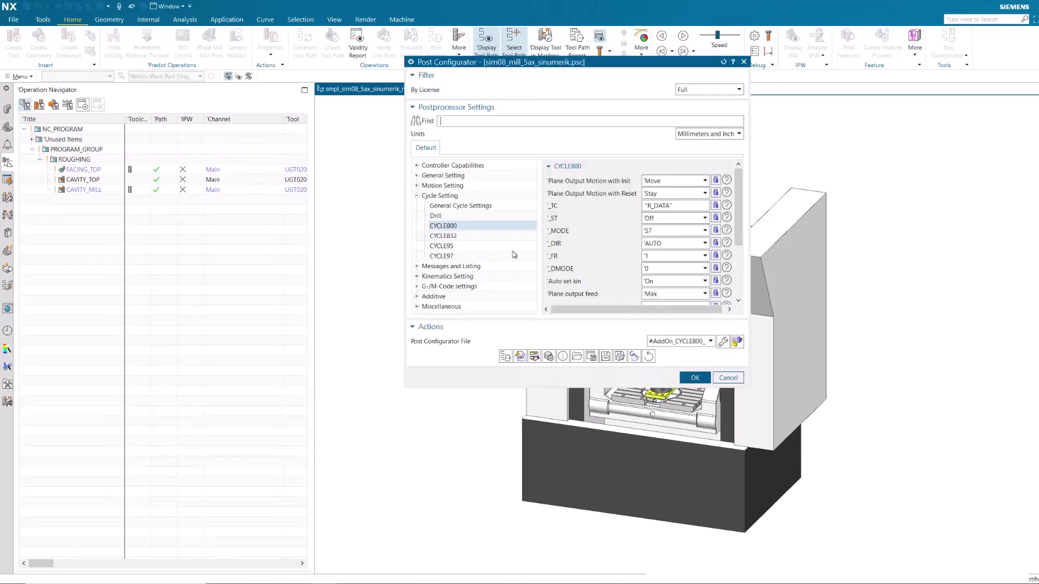
click(540, 359)
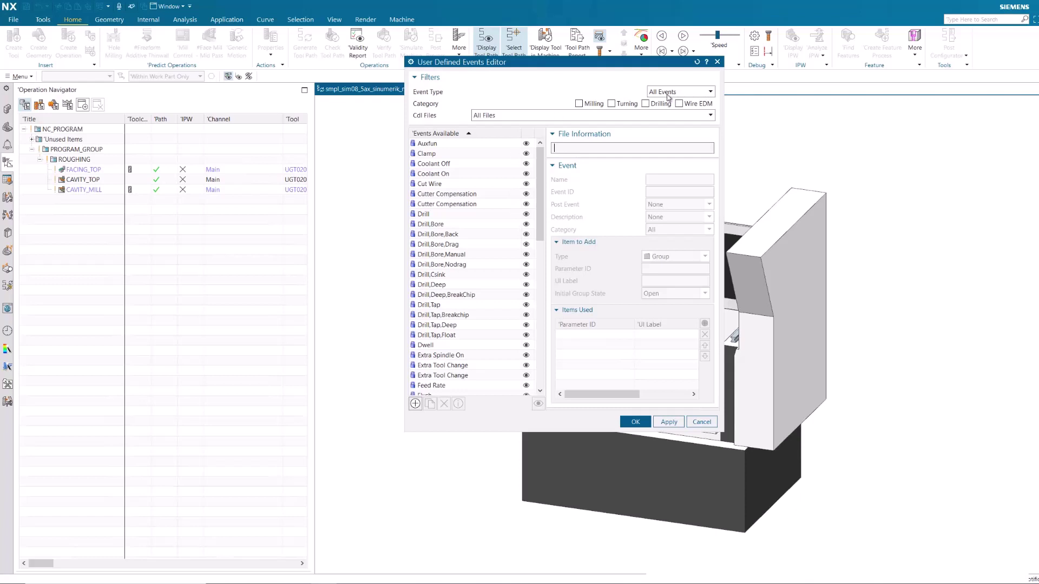
click(666, 94)
click(667, 112)
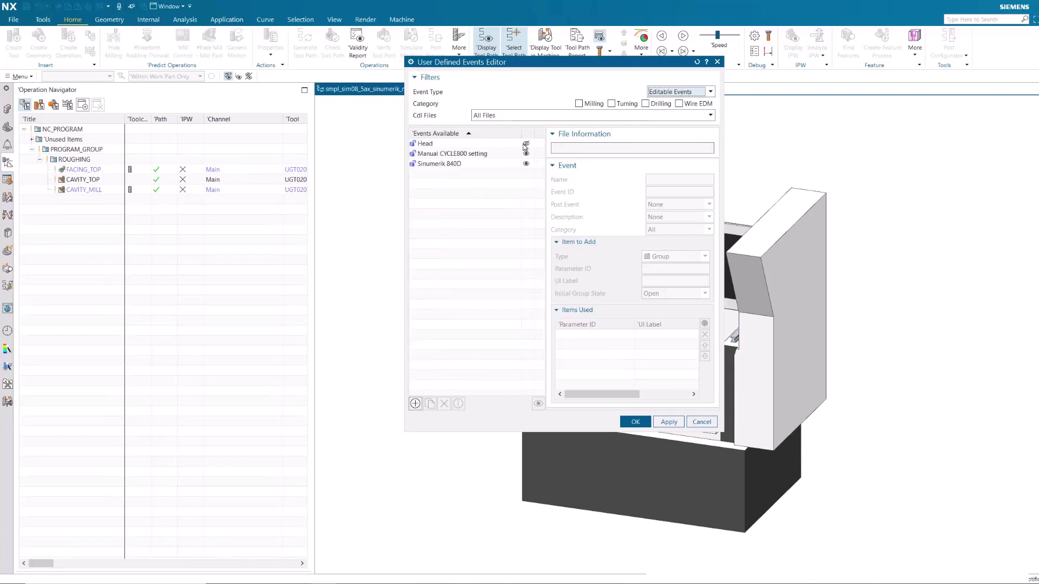
Step: Unhide the Head event and confirm both the editor and Post Configurator
click(526, 145)
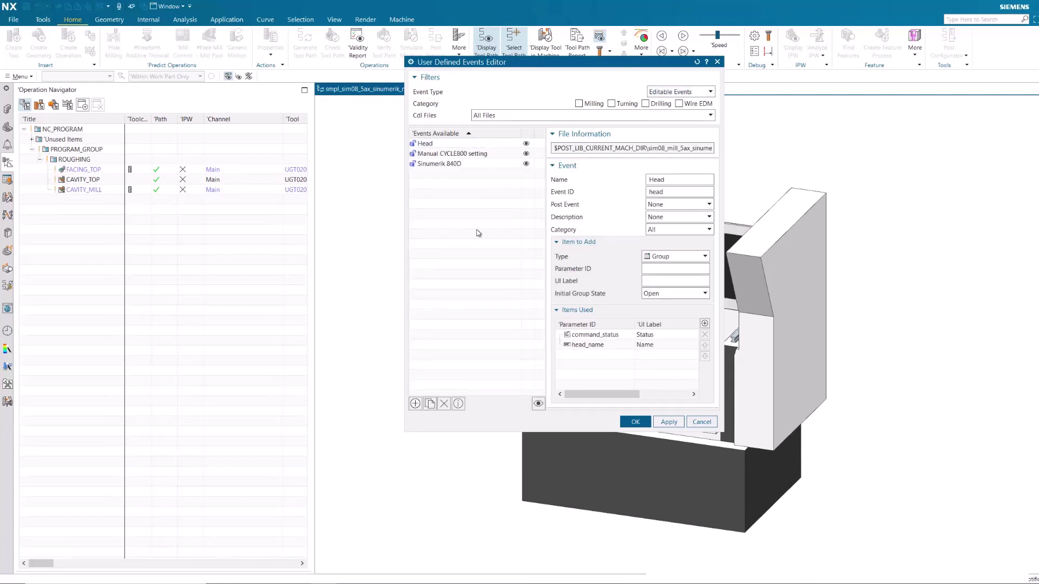
click(634, 422)
click(695, 377)
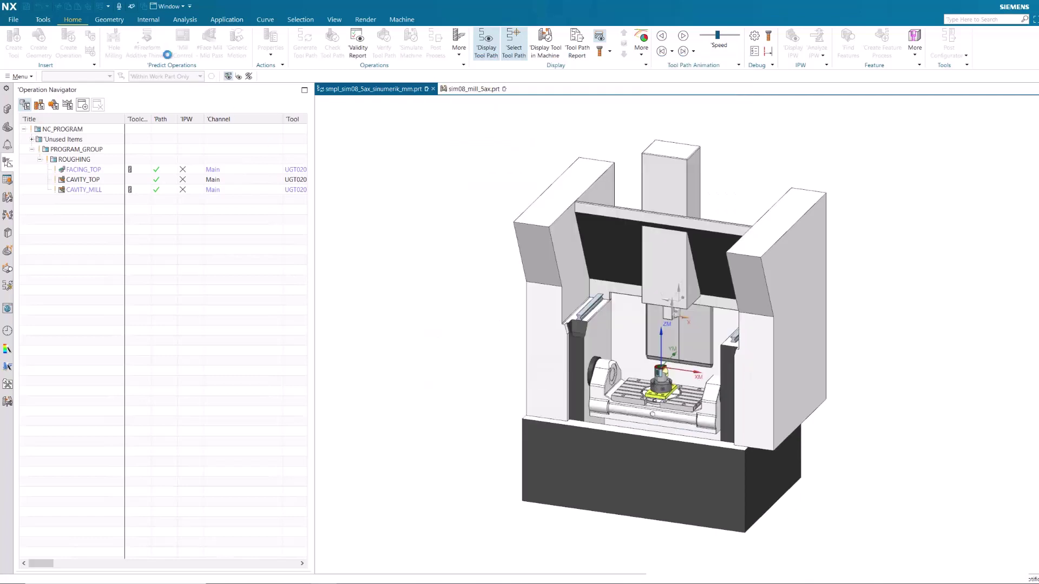
Step: Reapply File > Preferences > Manufacturing, confirming the dialog with OK
click(13, 18)
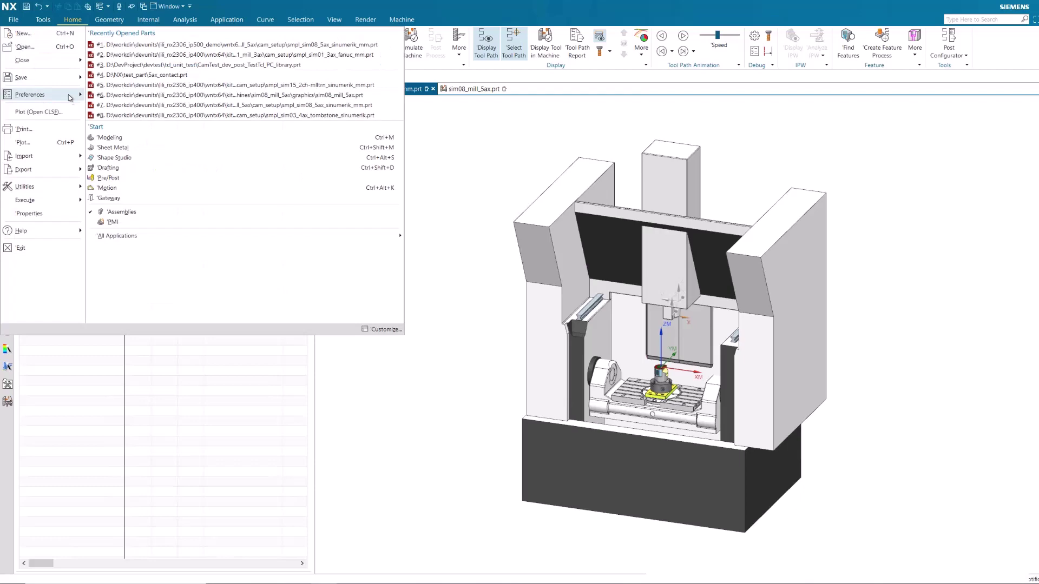
mouse_move(71, 100)
click(157, 38)
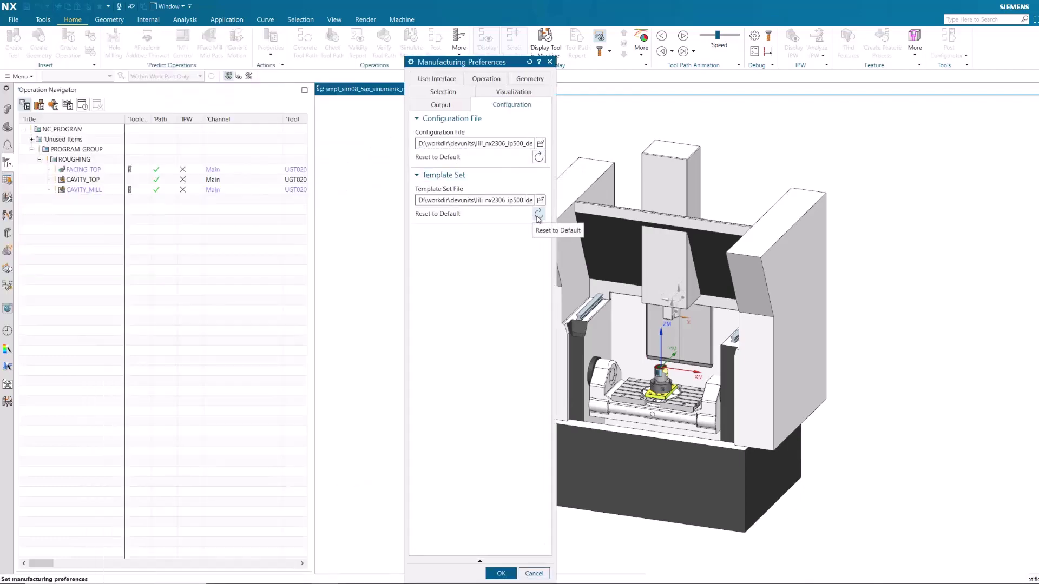
click(499, 573)
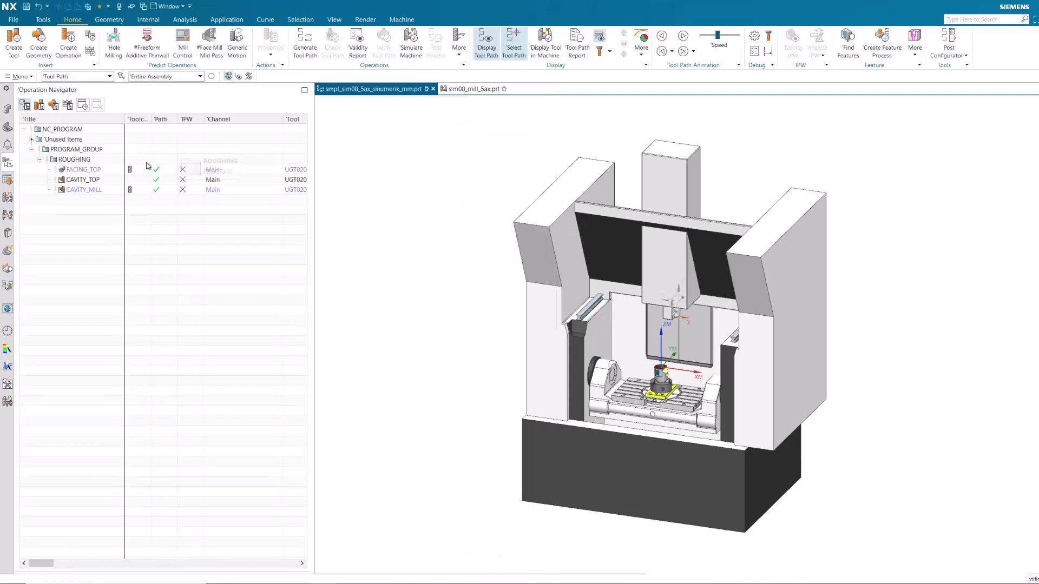
Step: Open Start Events for ROUGHING, search 'hea' and select the Head event
click(152, 160)
right_click(150, 161)
mouse_move(185, 258)
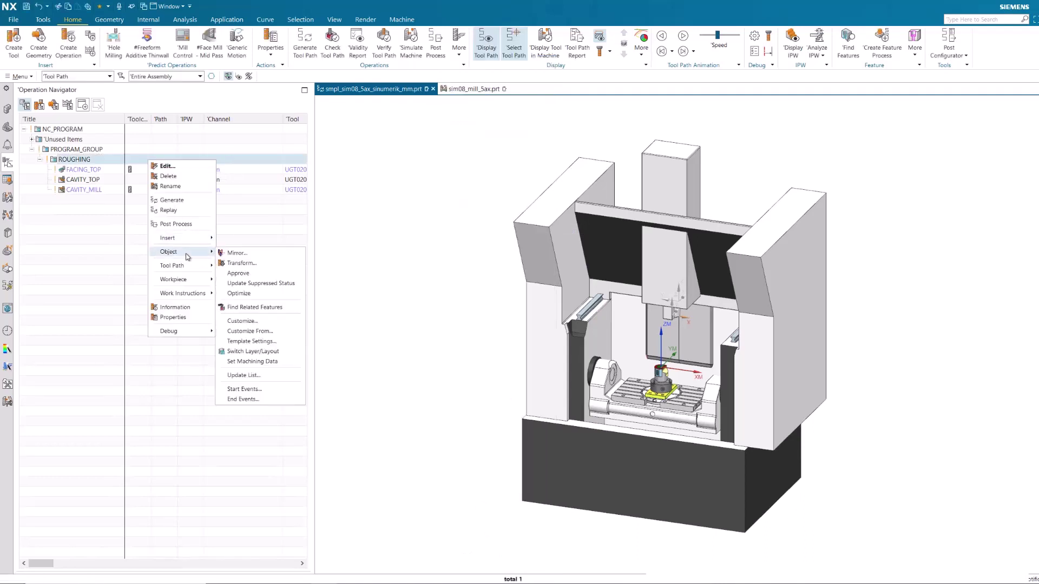
click(262, 390)
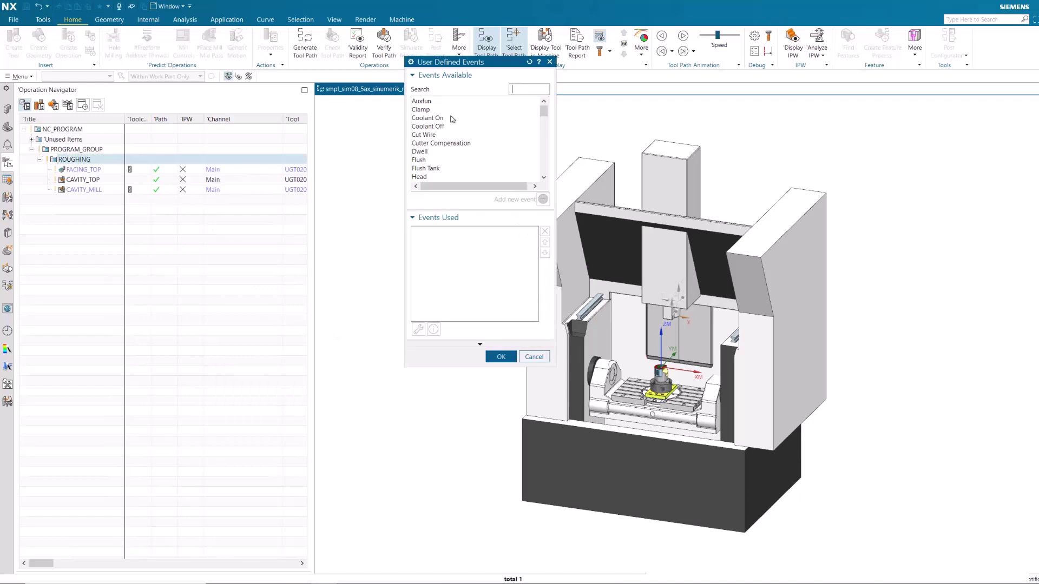
text(hea)
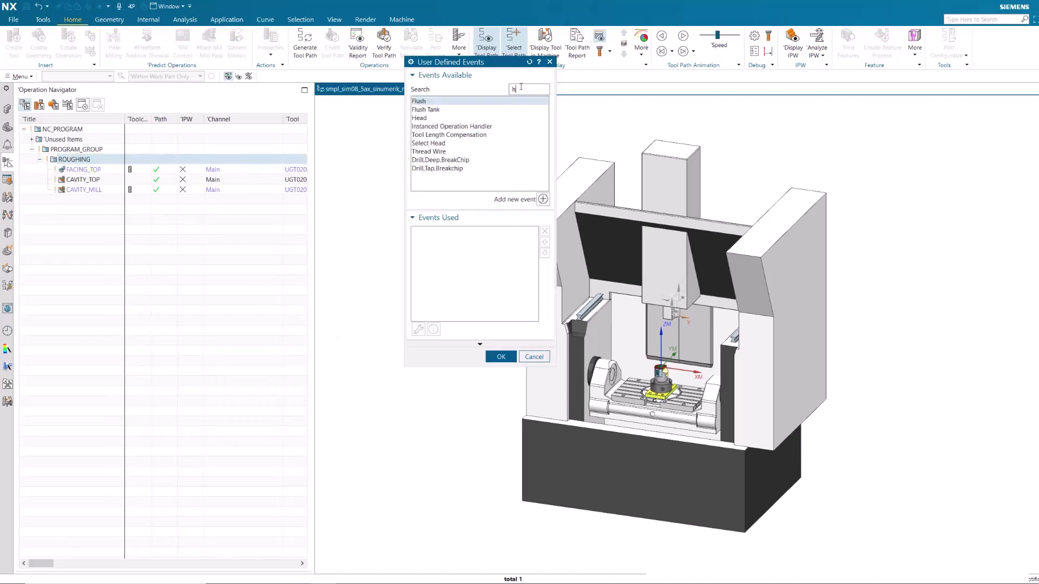
click(467, 101)
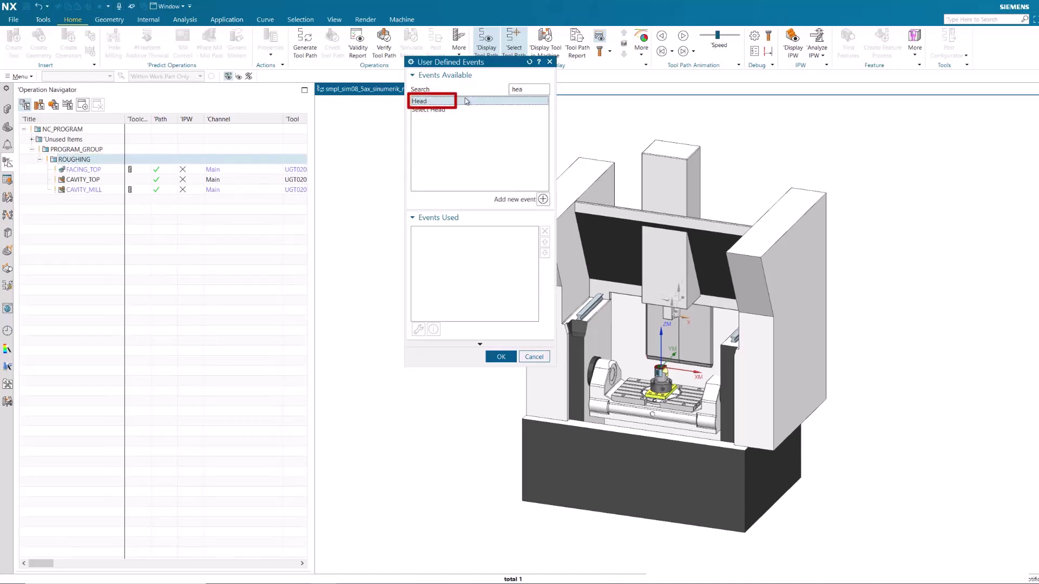